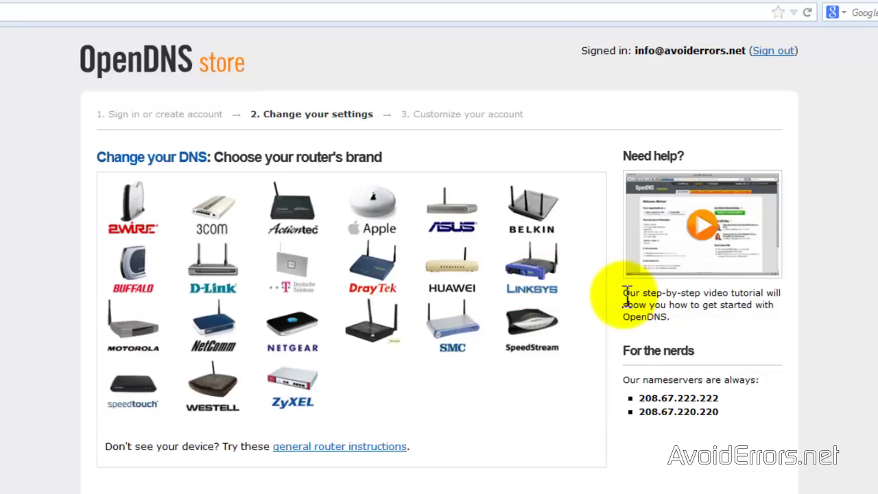
Choose Linksys as the router brand.
left_click(532, 285)
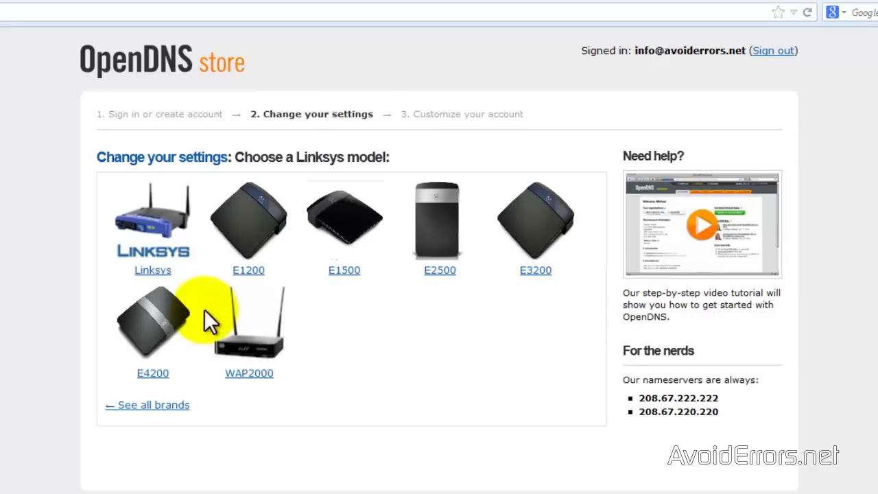
Pick the generic Linksys model and read its setup instructions: router 192.168.1.1, DNS 208.67.222.222 and 208.67.220.220.
left_click(158, 270)
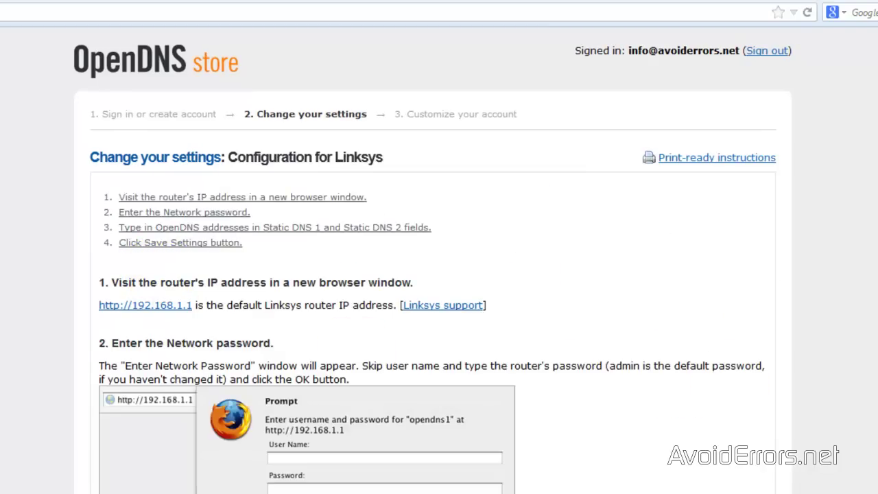
scroll(439, 274, "down", 5)
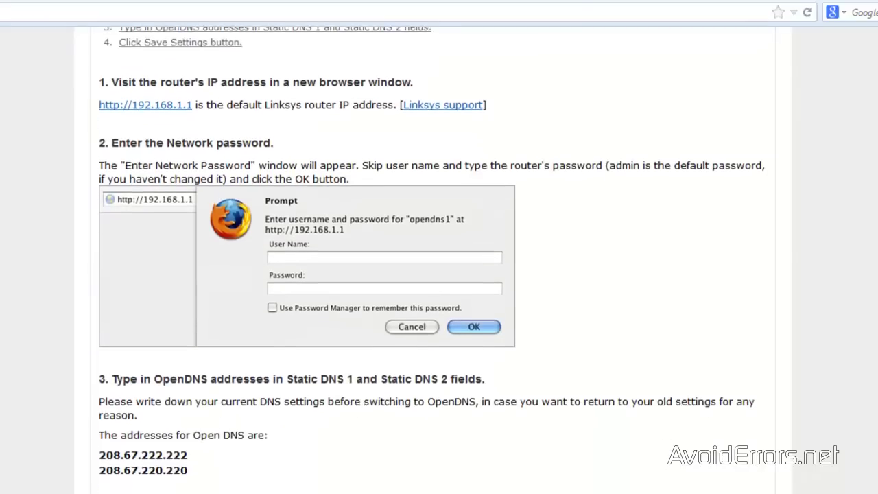
scroll(439, 274, "down", 3)
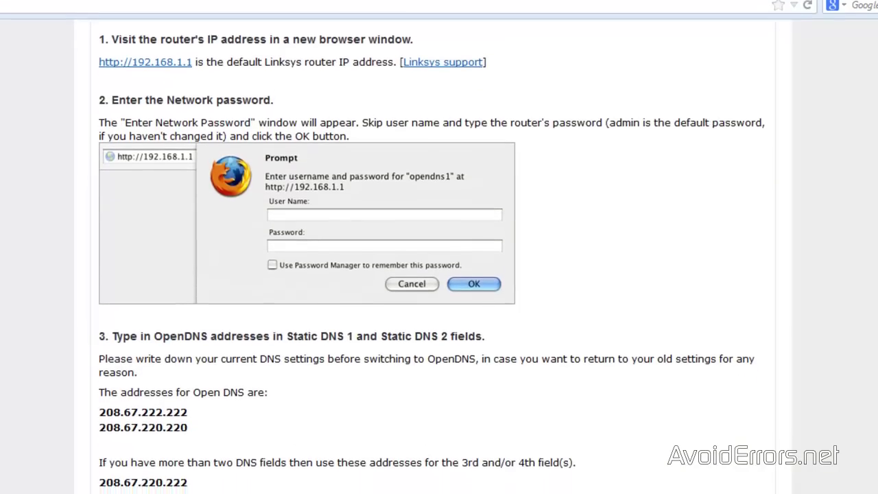
scroll(439, 275, "down", 5)
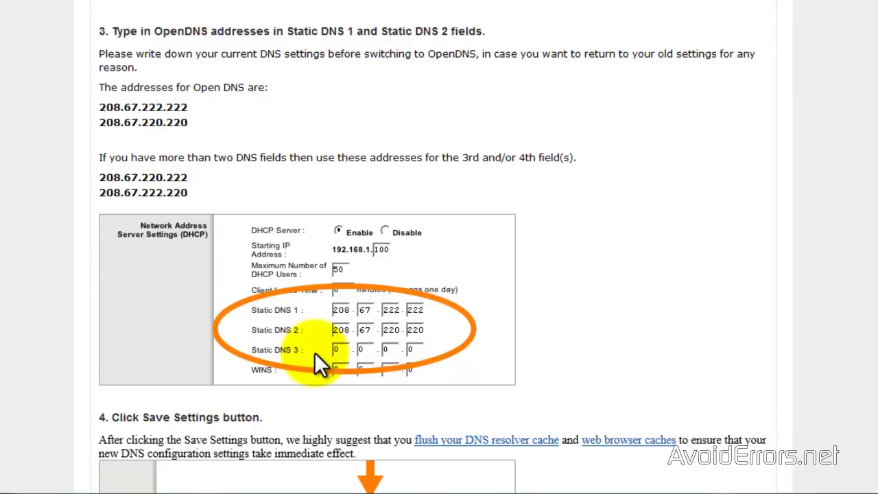
scroll(314, 352, "up", 5)
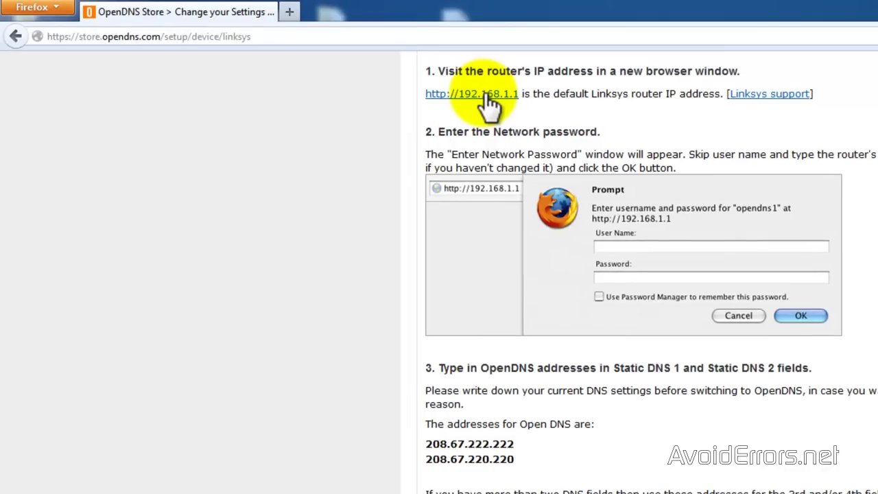
Load the OpenDNS Linksys instructions page again in a new tab.
left_click(201, 37)
right_click(201, 38)
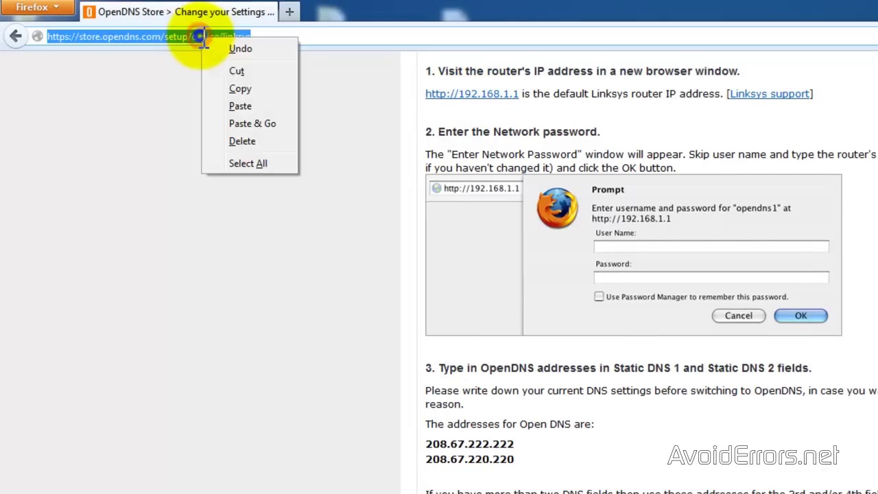
left_click(240, 88)
left_click(291, 12)
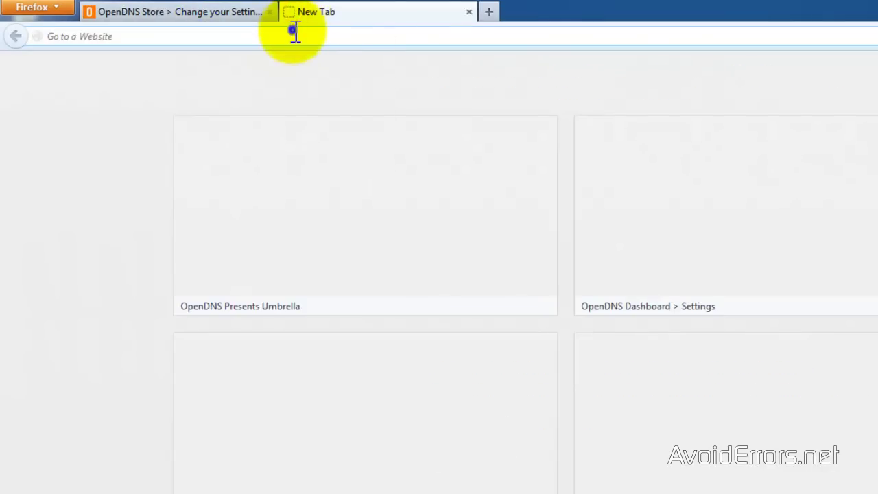
right_click(295, 31)
left_click(337, 100)
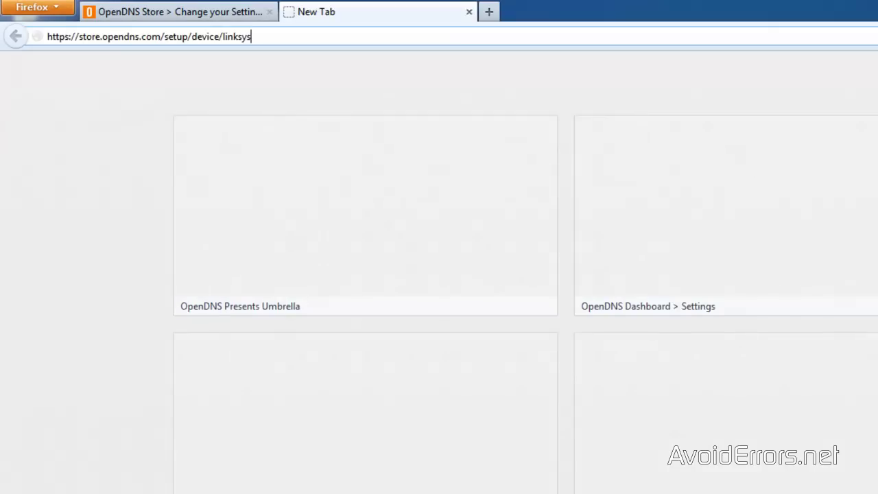
key("Return")
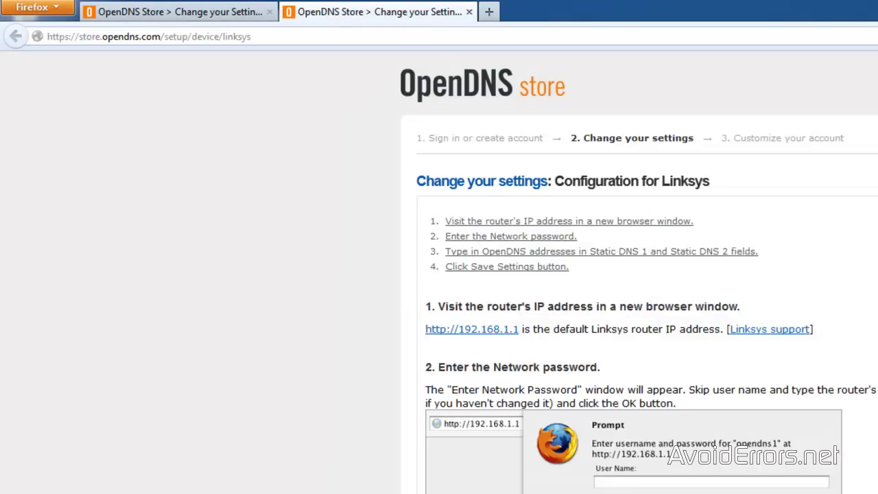
Open the router admin at 192.168.1.1 and sign in with the router's username and password.
left_click(478, 332)
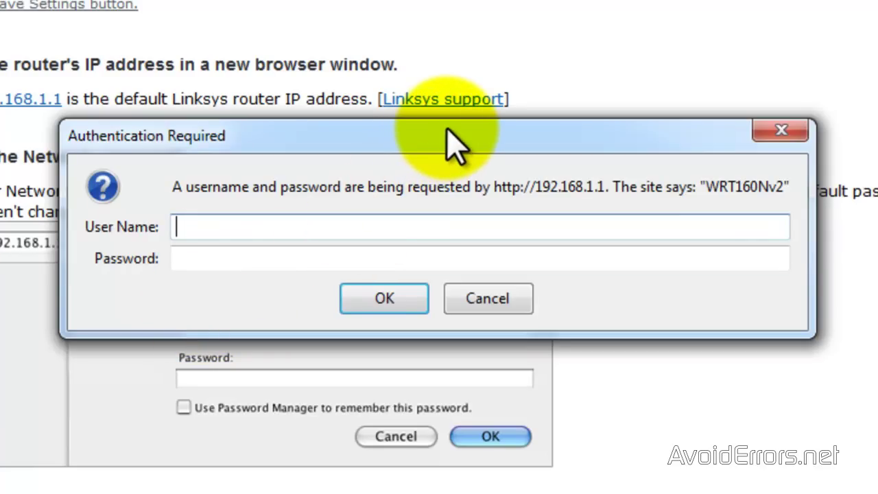
type("admin")
key("Tab")
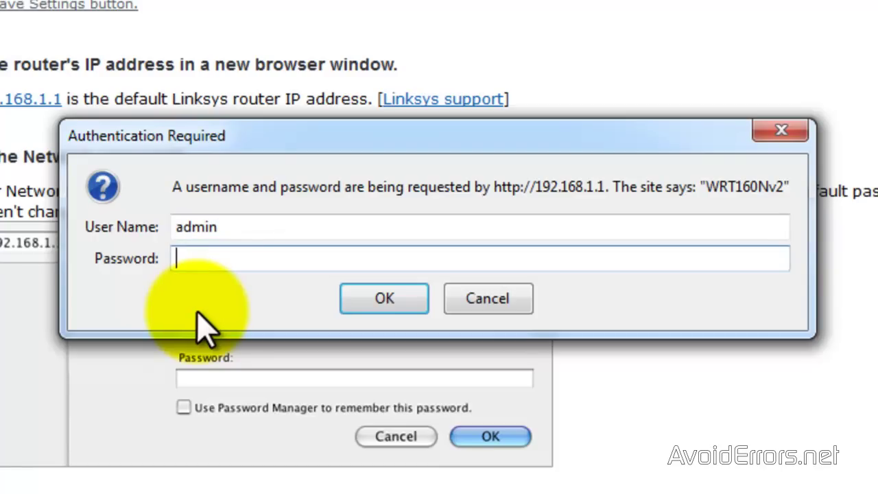
type("*******")
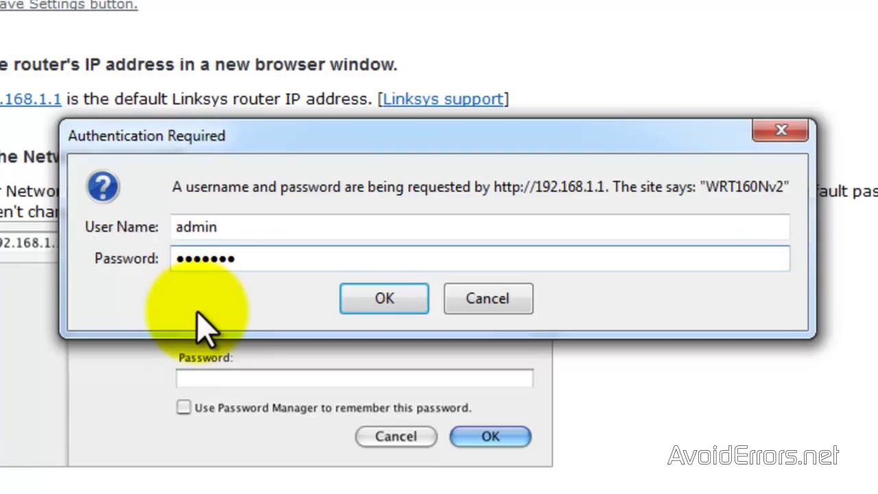
left_click(367, 302)
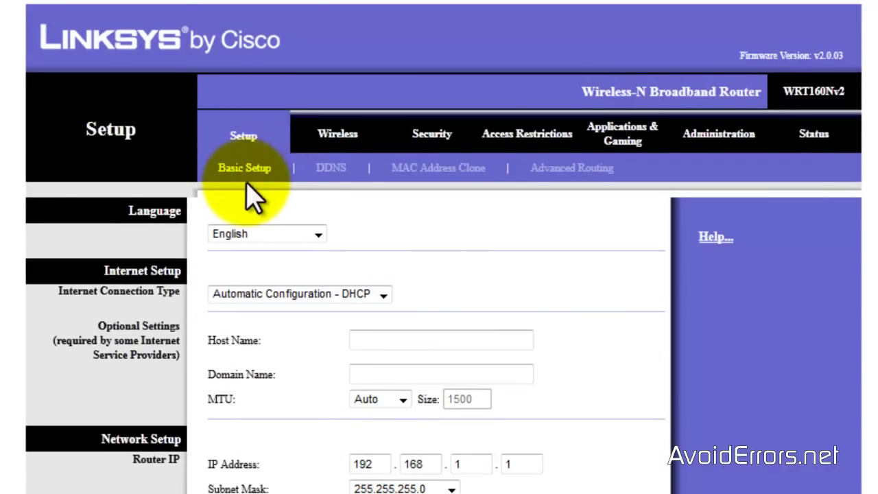
Set Static DNS 1–3 to 208.67.222.222, 208.67.220.220 and 208.67.220.222, save, and continue.
scroll(451, 186, "down", 5)
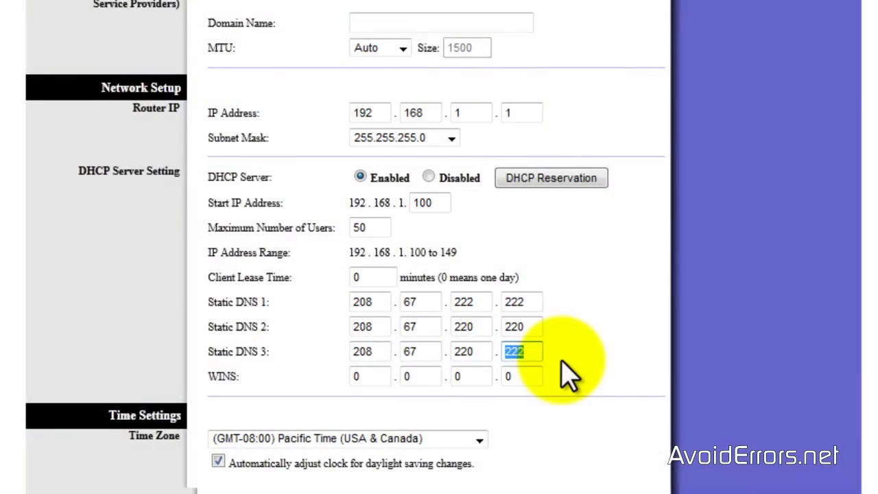
scroll(568, 364, "down", 1)
left_click(496, 474)
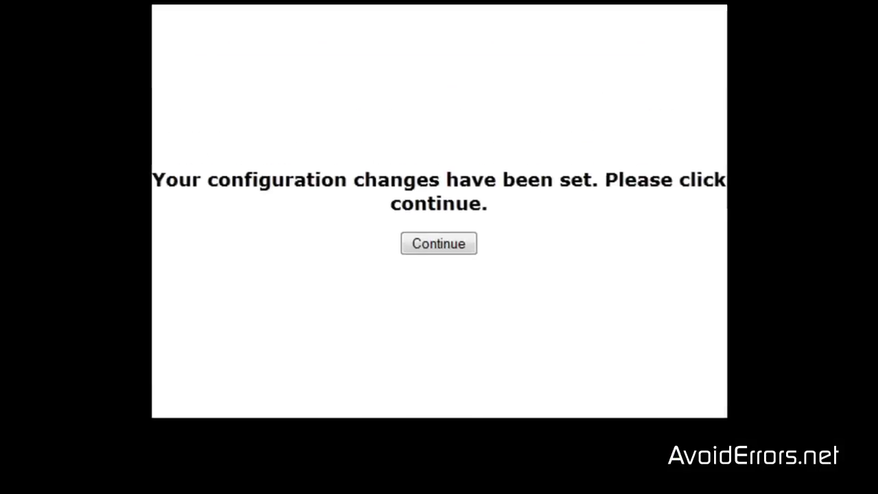
left_click(438, 248)
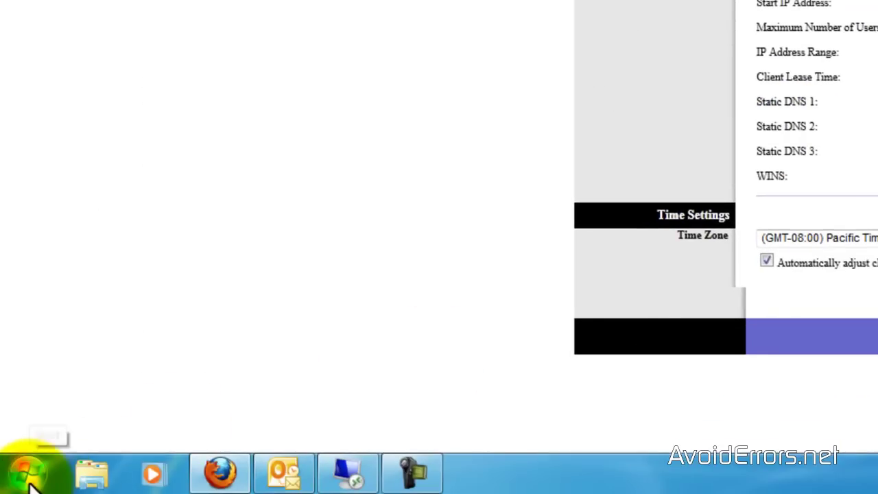
Flush the DNS resolver cache with ipconfig /flushdns in Command Prompt, then close it.
left_click(29, 479)
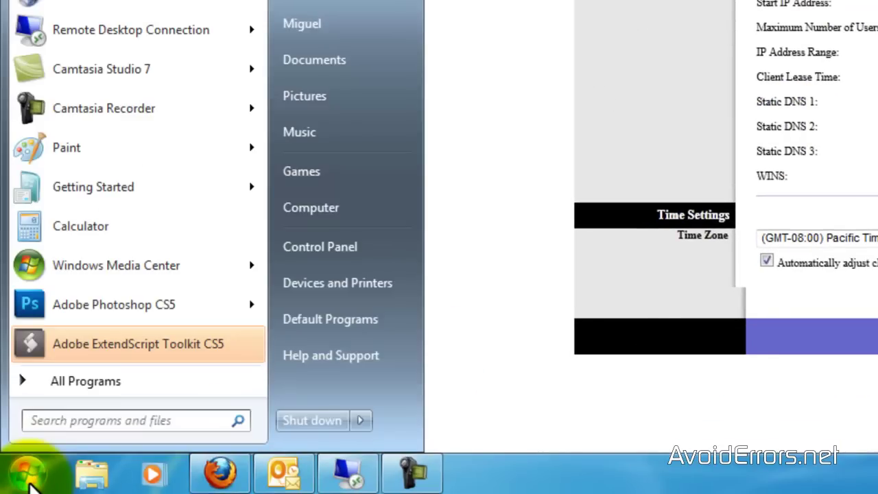
left_click(122, 420)
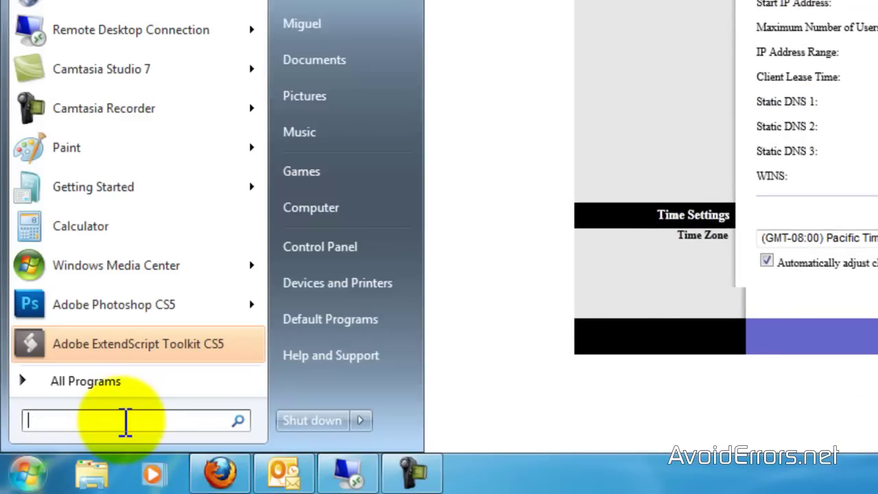
type("cmd")
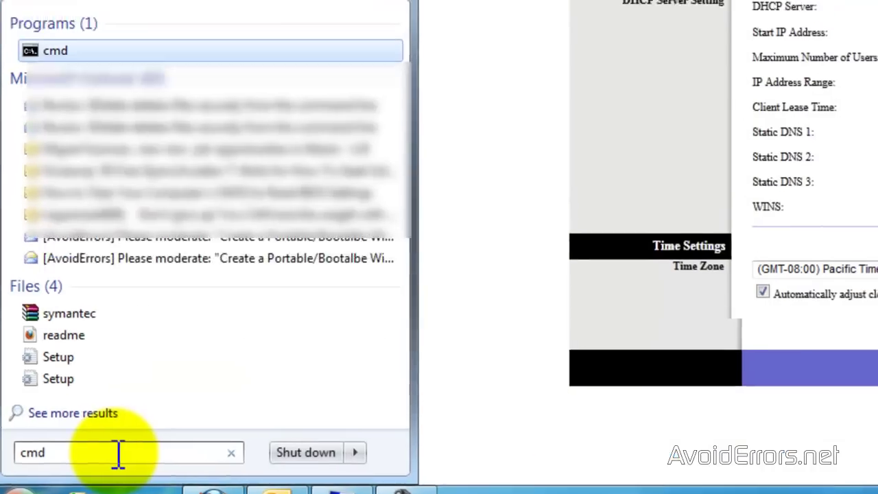
key("Return")
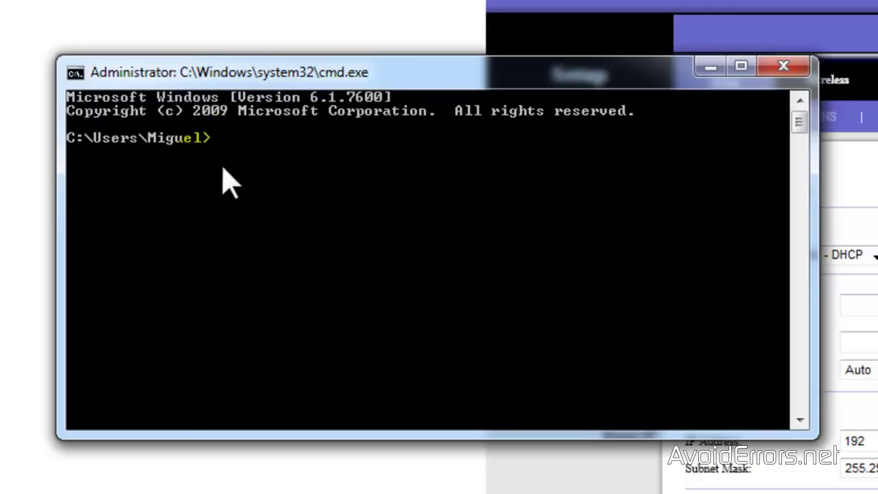
type("ipconfig /flush")
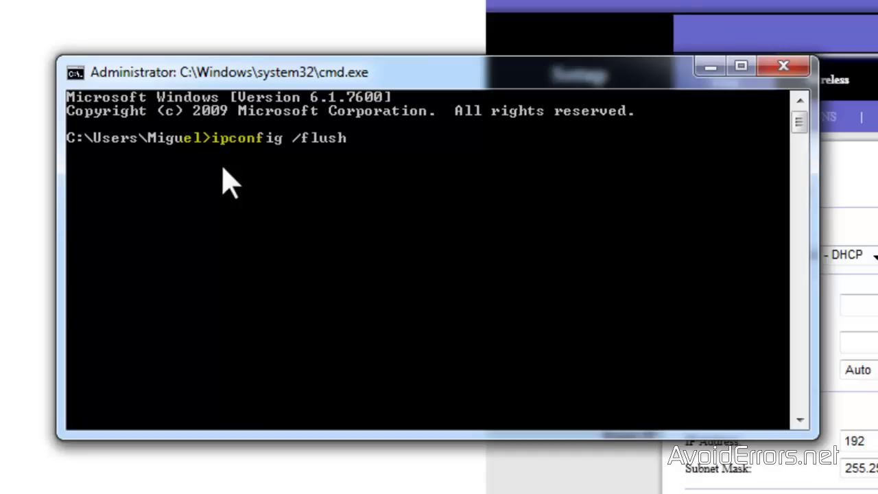
type("dns")
key("Return")
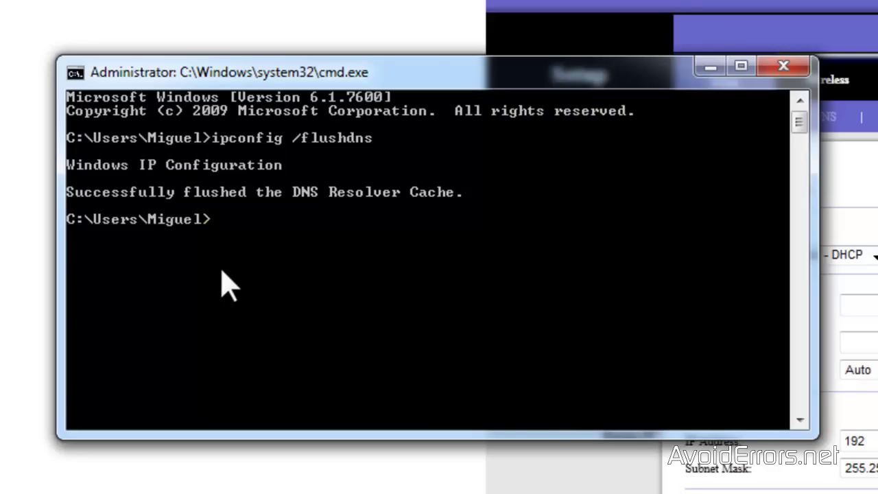
left_click(783, 66)
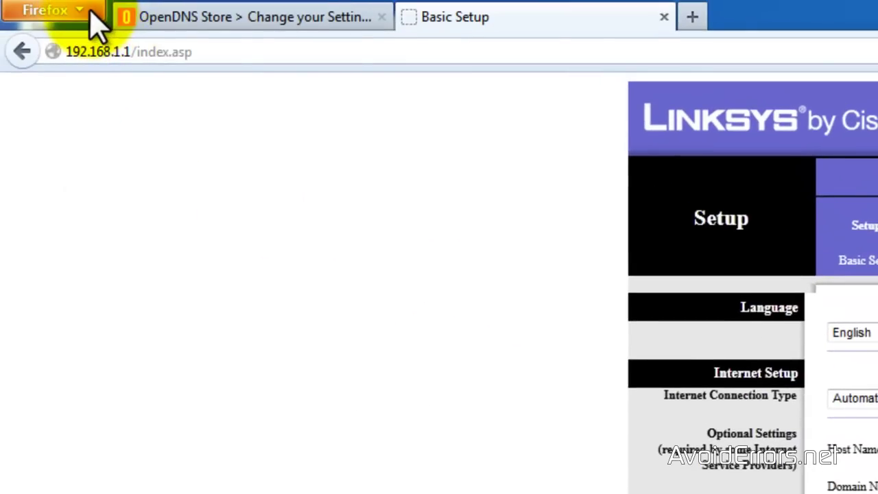
Clear all Firefox history, cookies, cache and logins for the Everything time range.
left_click(90, 11)
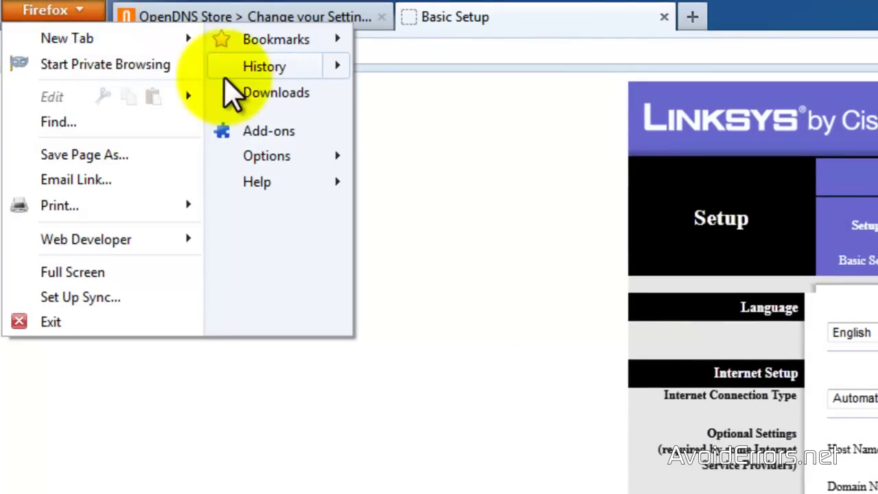
mouse_move(271, 71)
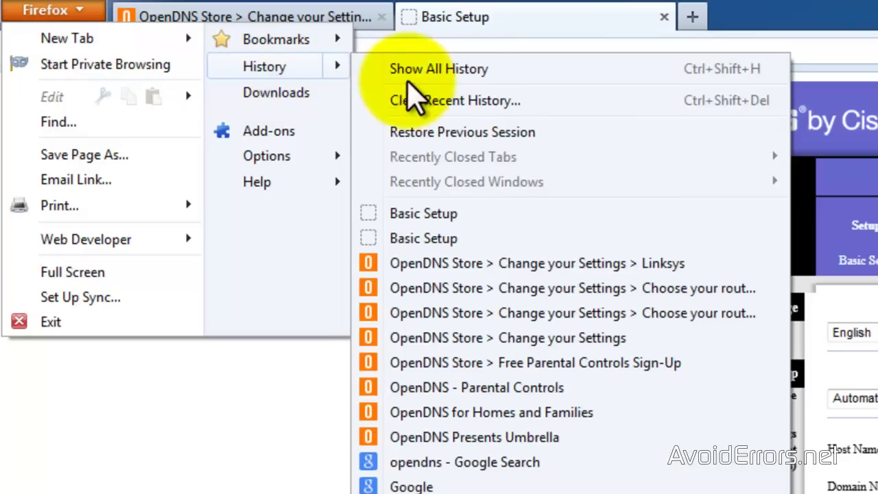
left_click(469, 108)
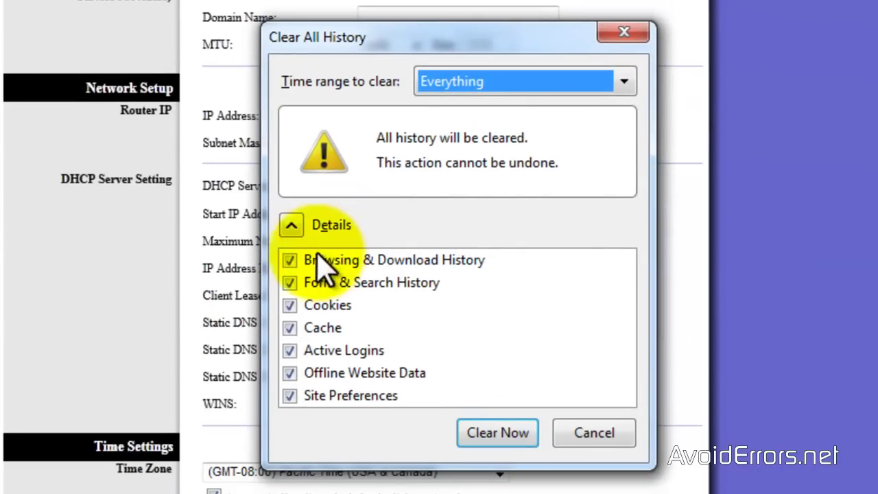
left_click(496, 436)
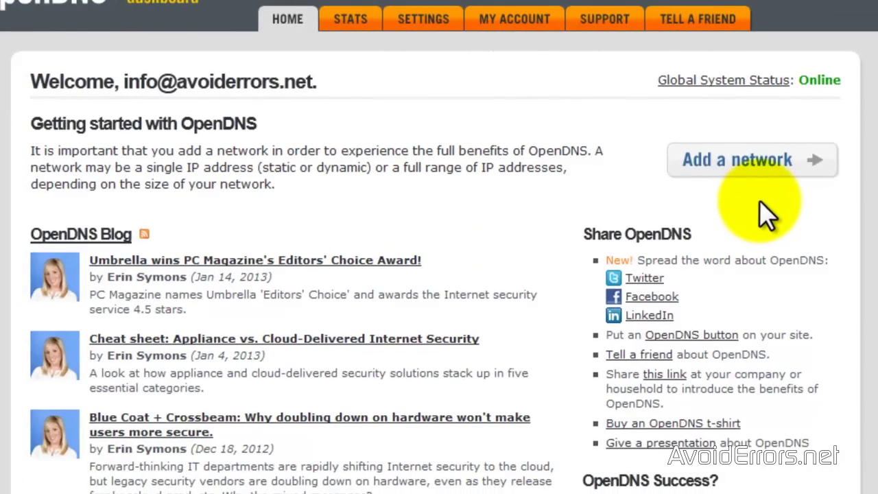
left_click(756, 164)
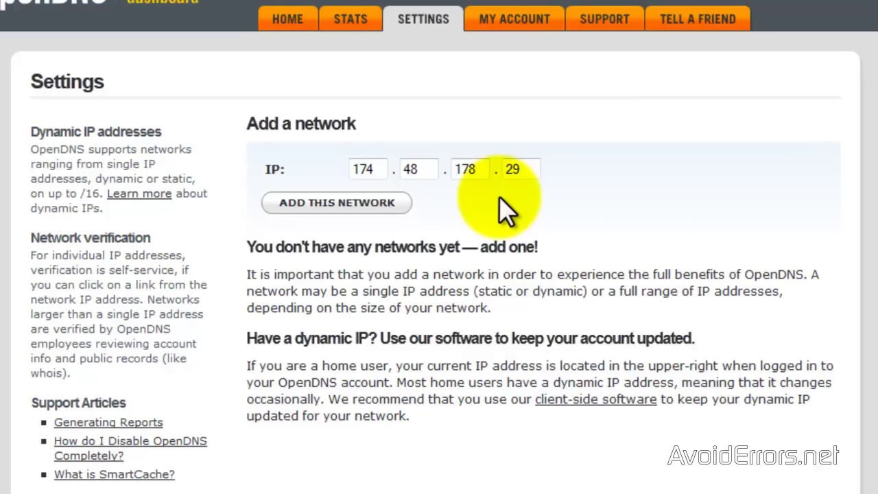
left_click(333, 201)
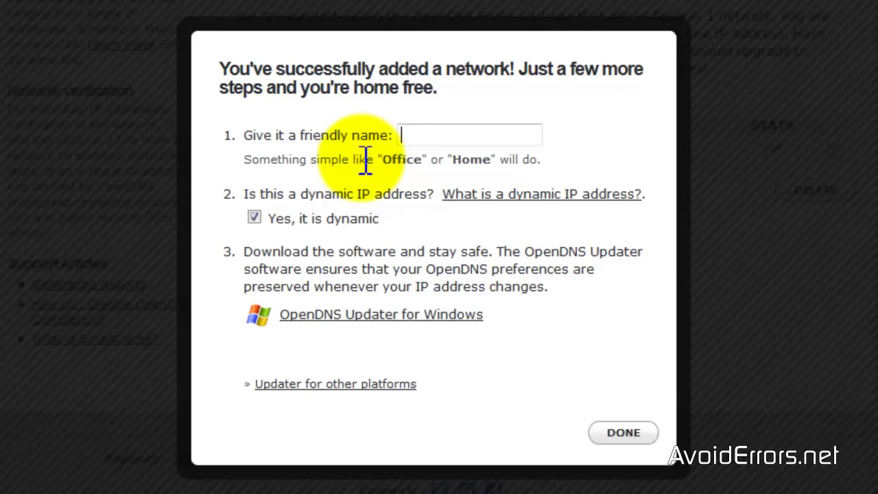
Name the network AvoidErrors, untick the dynamic IP option, and finish.
type("AvoidErrors")
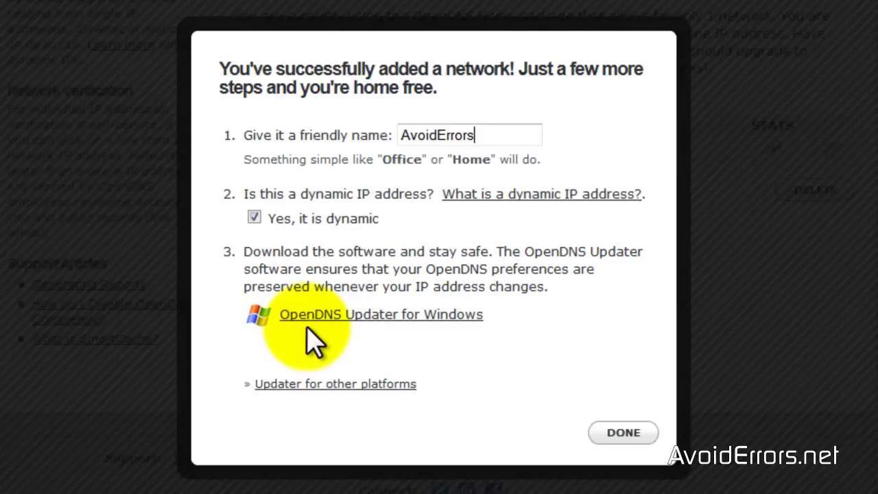
left_click(254, 218)
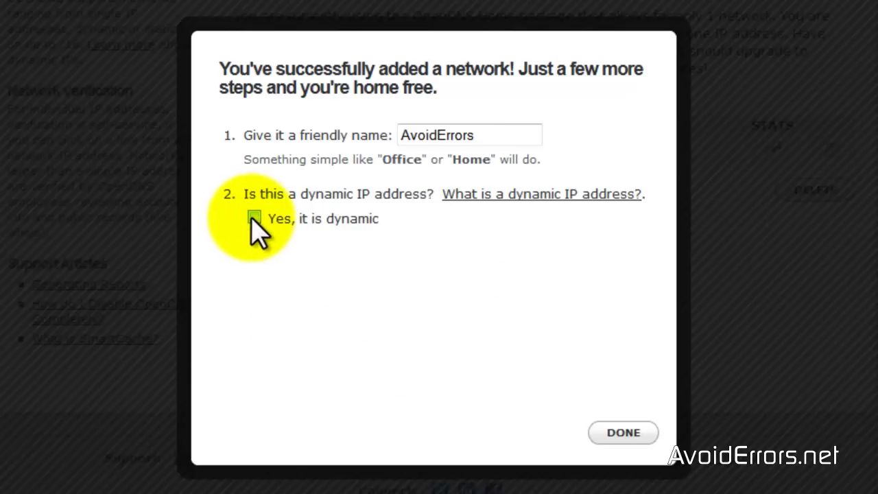
left_click(616, 432)
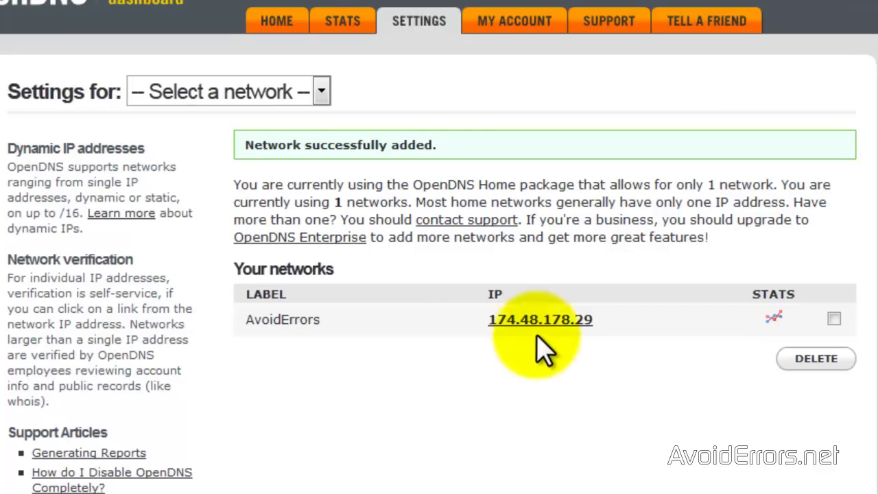
View the AvoidErrors network's Web Content Filtering settings, then go back to the dashboard home.
left_click(540, 319)
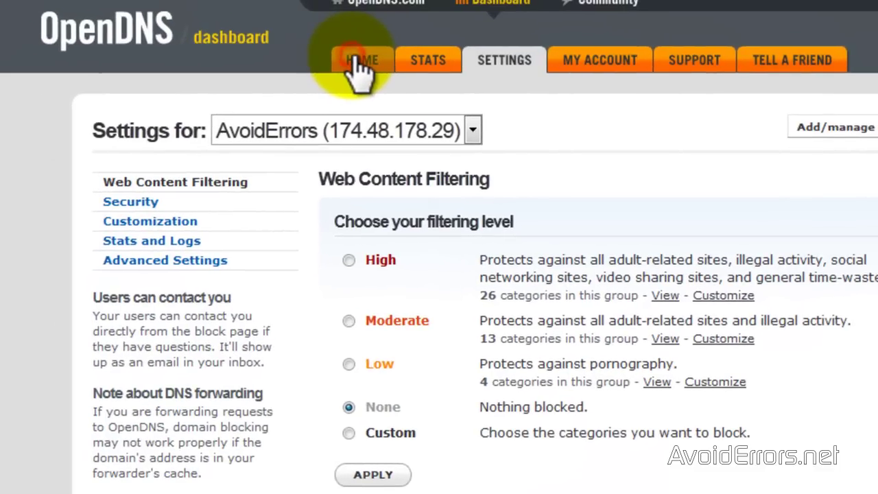
left_click(355, 59)
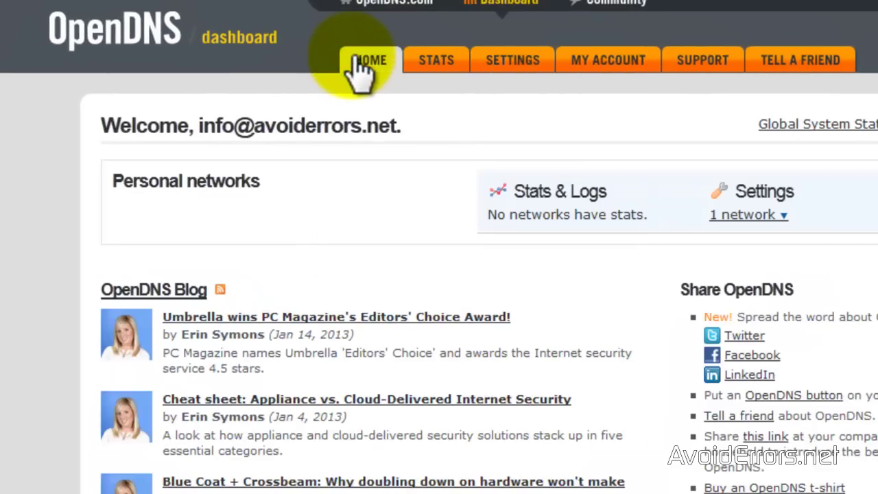
Sign up for free OpenDNS Home through Home DNS and Parental Controls.
left_click(116, 48)
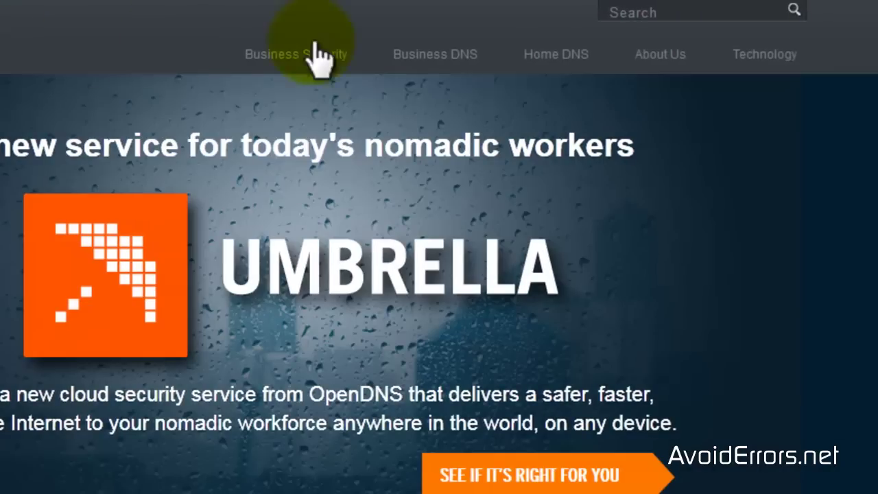
left_click(549, 68)
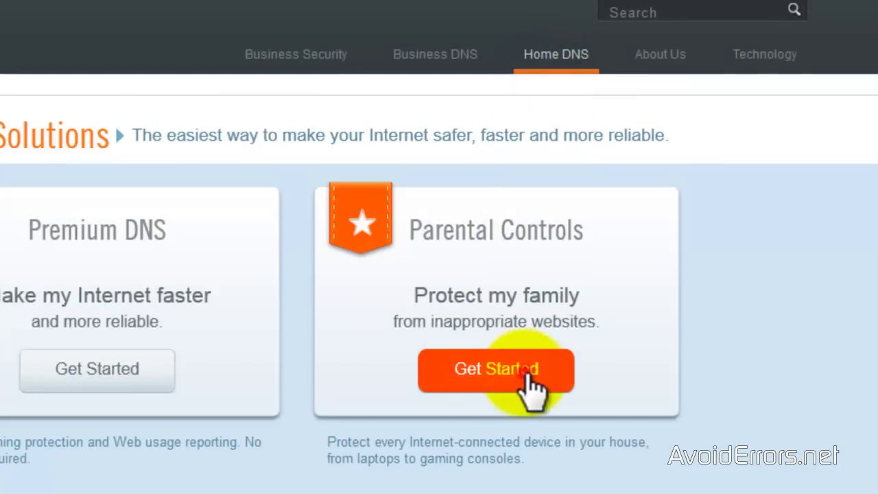
left_click(533, 384)
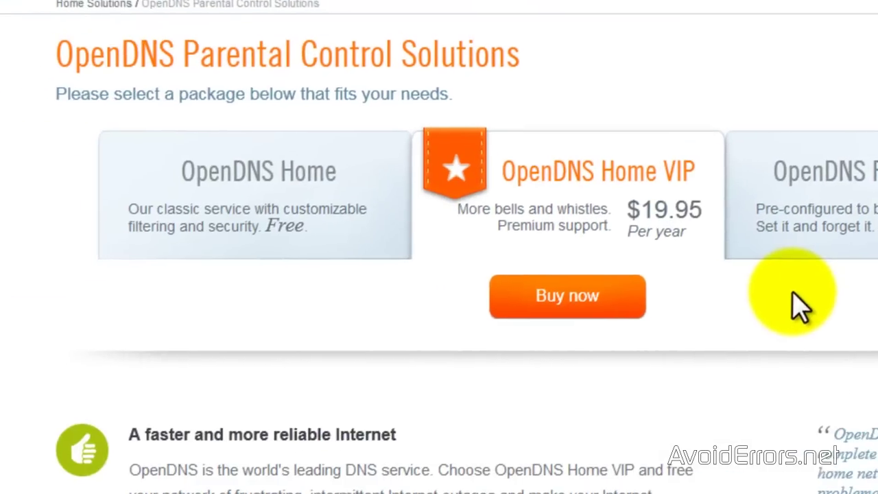
left_click(249, 240)
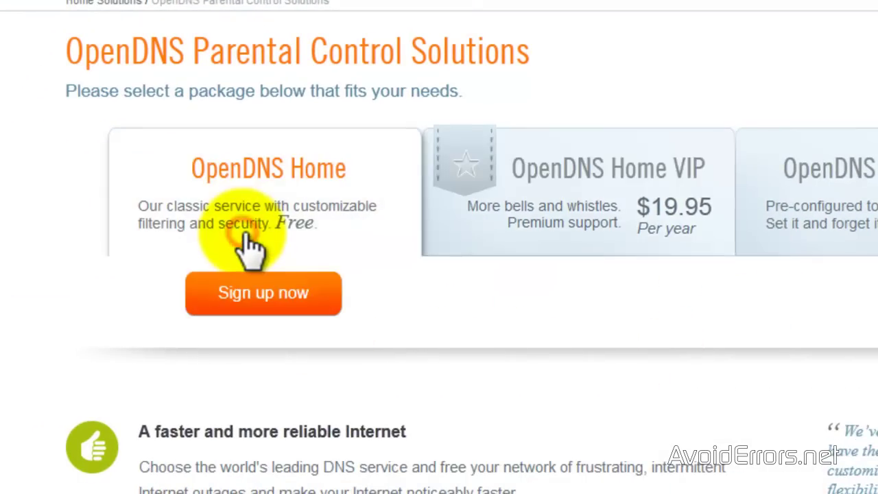
left_click(244, 305)
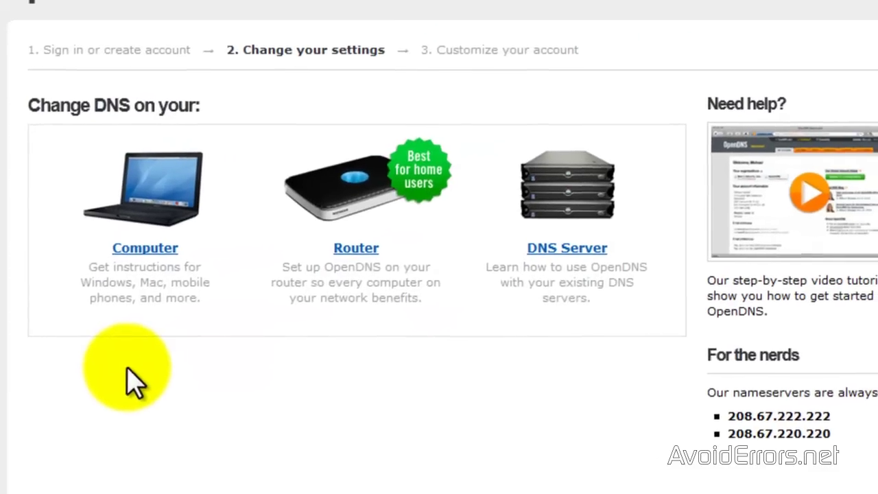
Follow the generic Linksys router instructions for DNS 208.67.222.222 and 208.67.220.220, then test the new settings.
left_click(357, 254)
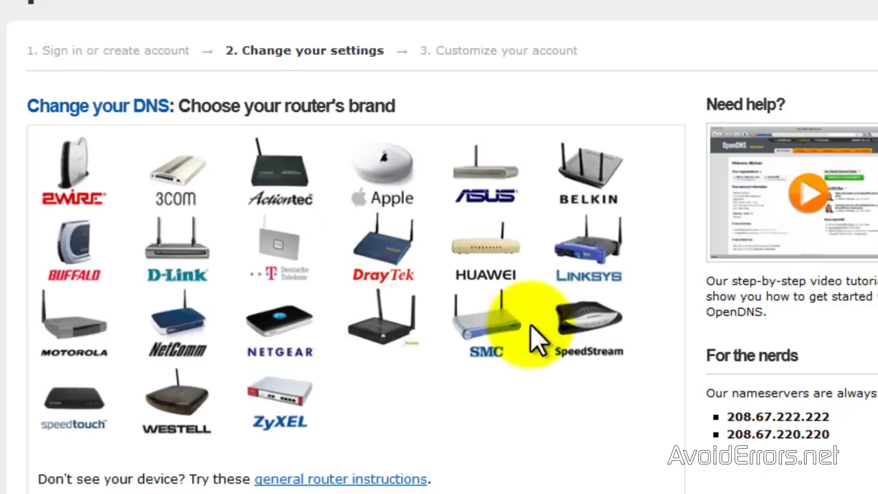
left_click(580, 272)
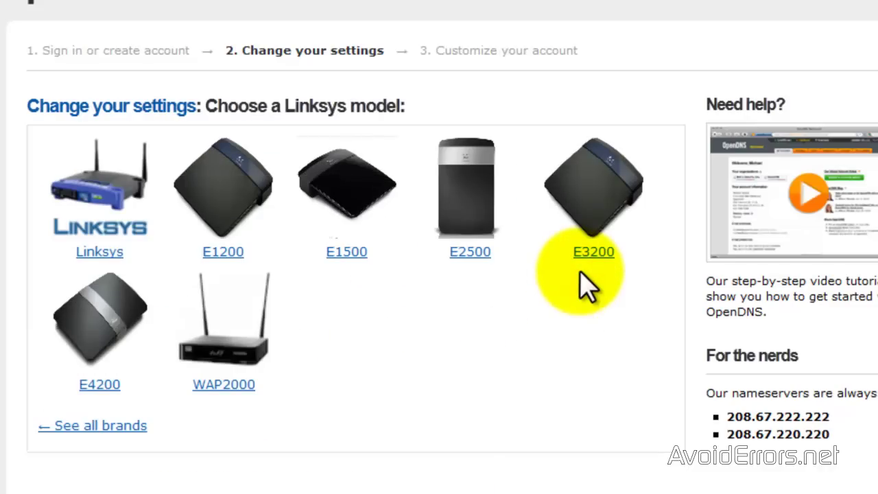
left_click(107, 252)
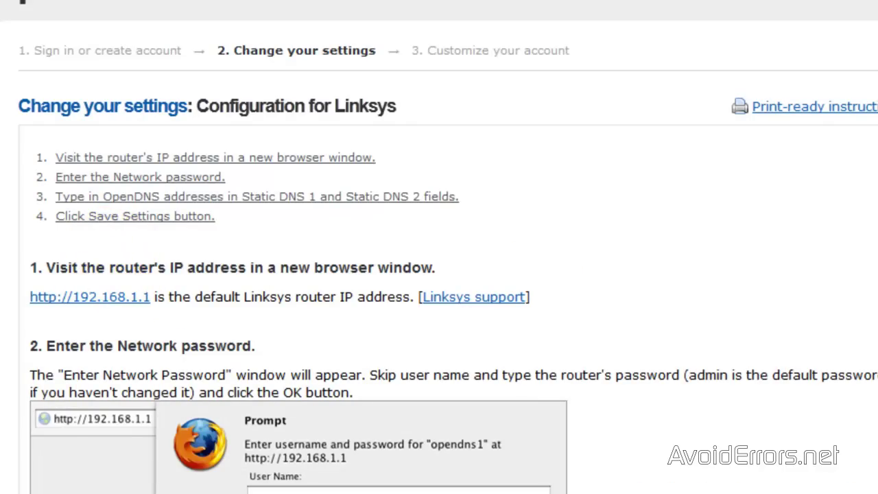
scroll(439, 275, "down", 8)
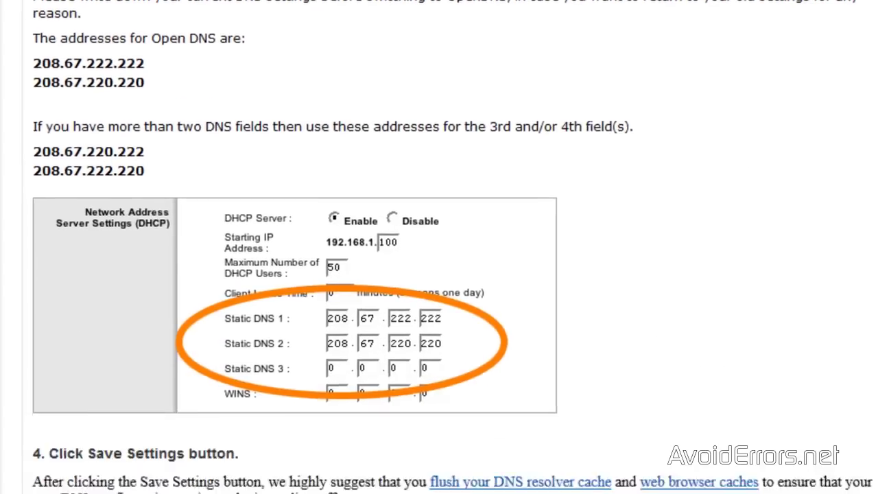
scroll(617, 464, "down", 4)
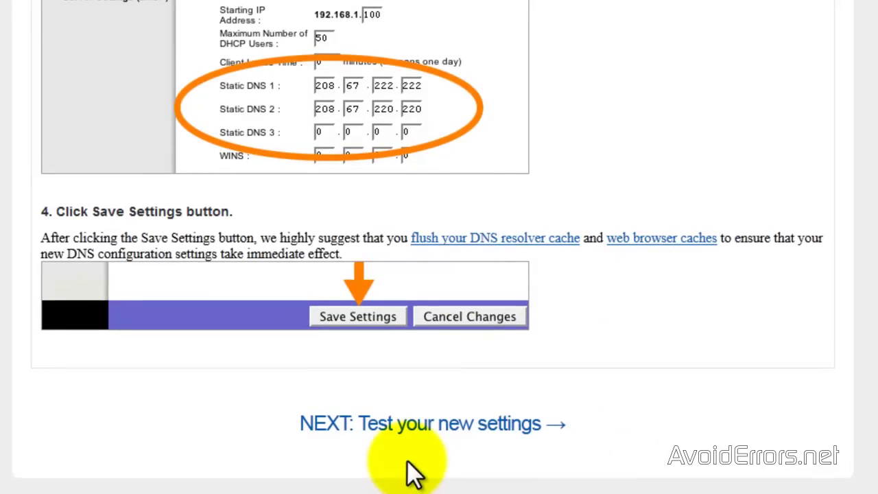
left_click(425, 428)
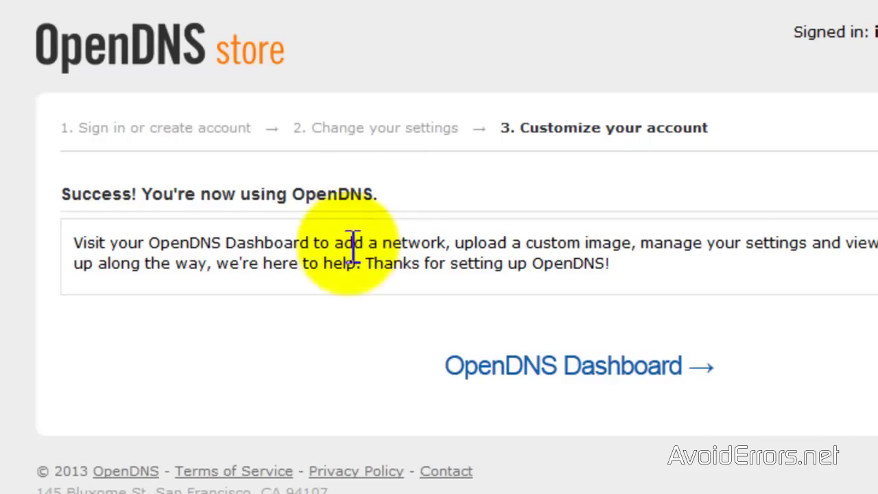
Go to the Dashboard's Settings and open filtering for the AvoidErrors network.
left_click(557, 365)
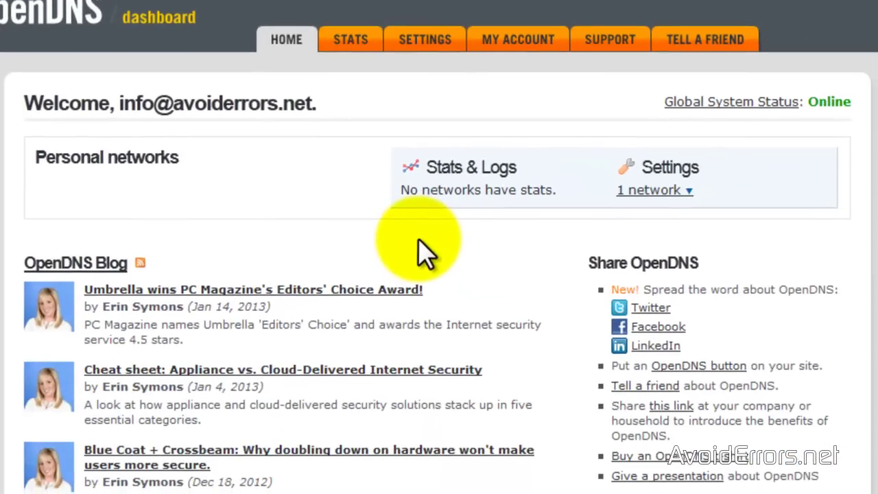
left_click(420, 46)
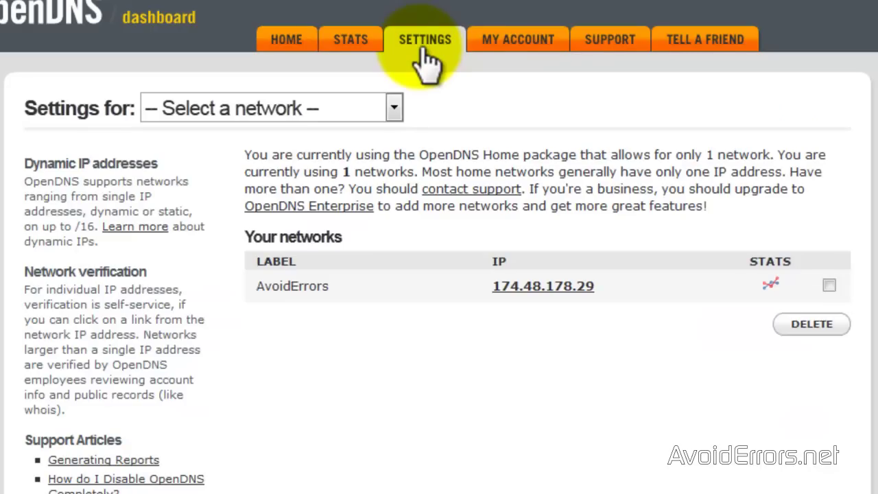
left_click(532, 287)
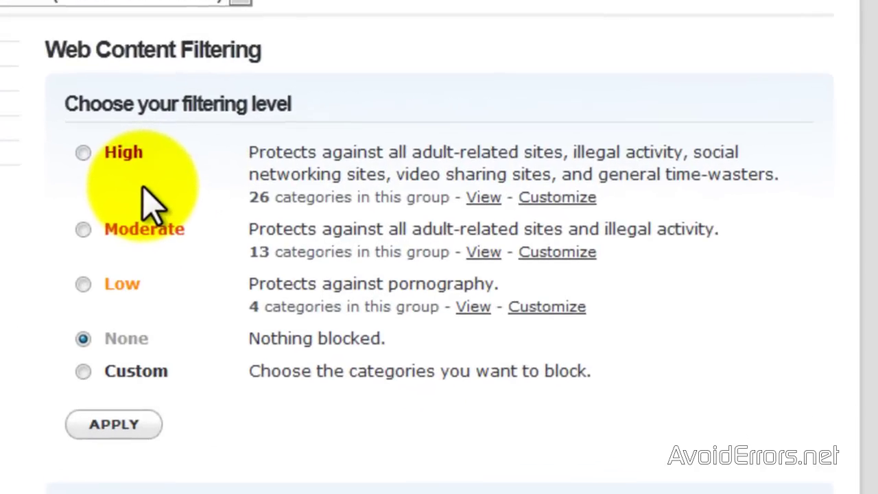
Review the 26 categories the High filtering level blocks, such as Weapons and Webmail.
left_click(478, 193)
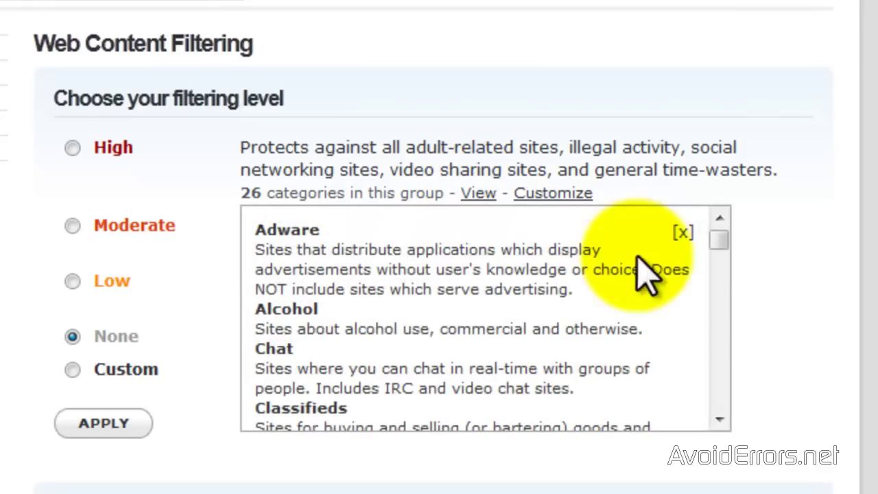
left_click_drag(719, 239, 719, 317)
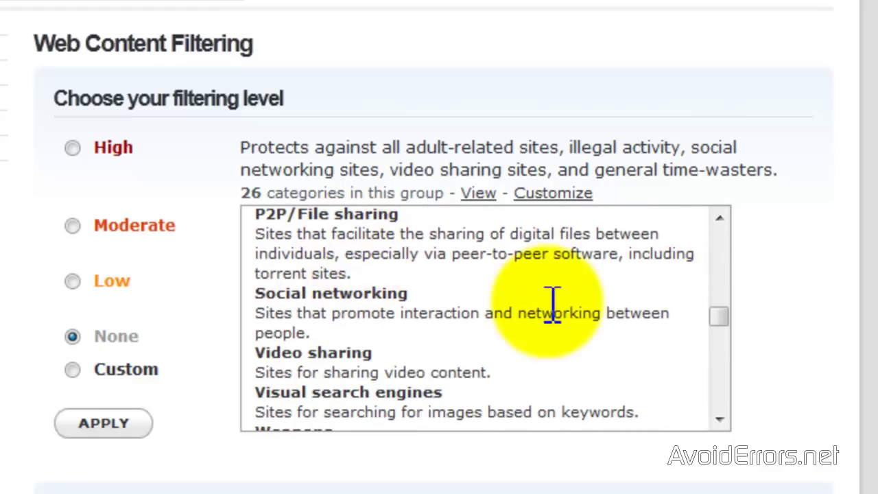
left_click_drag(718, 315, 719, 352)
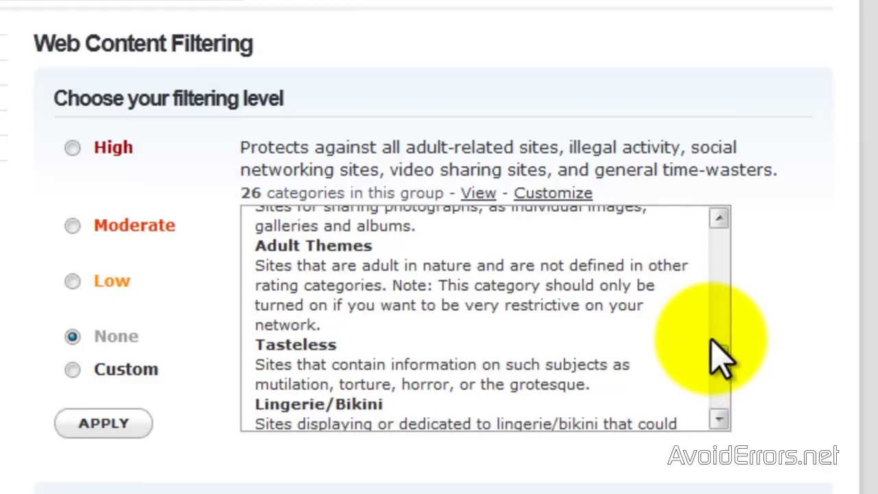
Switch filtering to Custom, blocking Sexuality, Adult Themes, Pornography, Dating, Chat, P2P/File sharing and Video sharing.
left_click(74, 376)
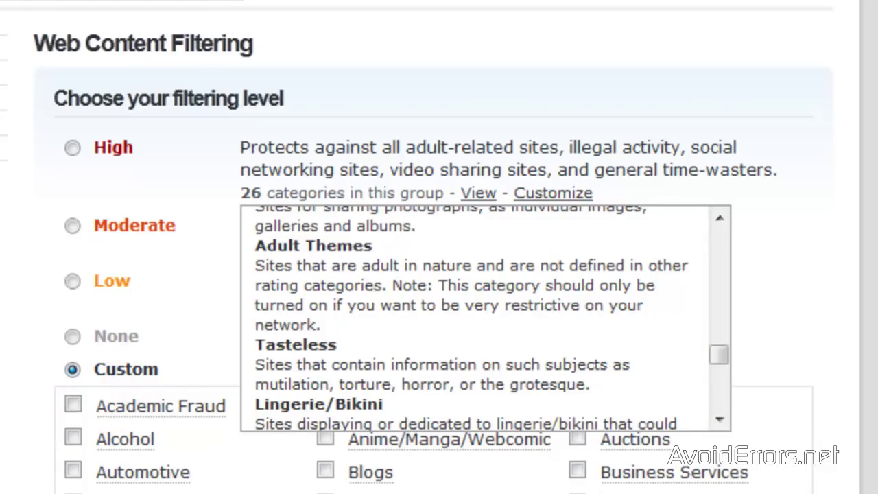
scroll(515, 220, "down", 5)
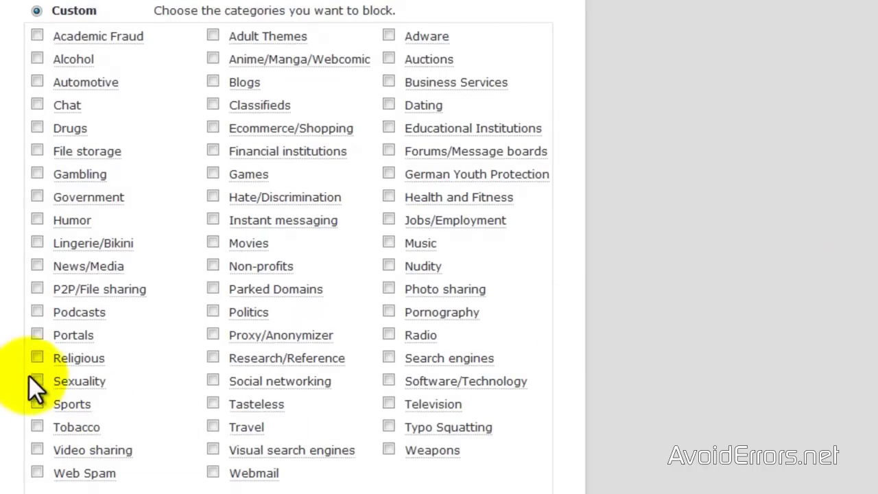
left_click(37, 380)
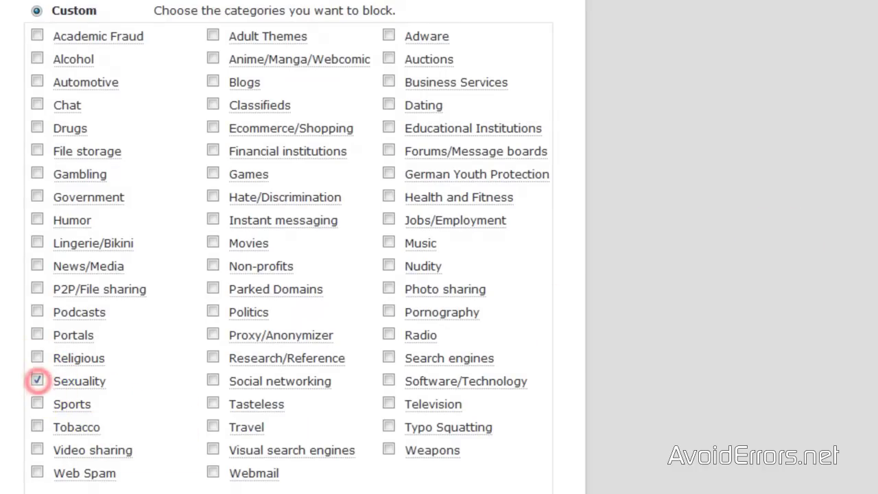
left_click(213, 35)
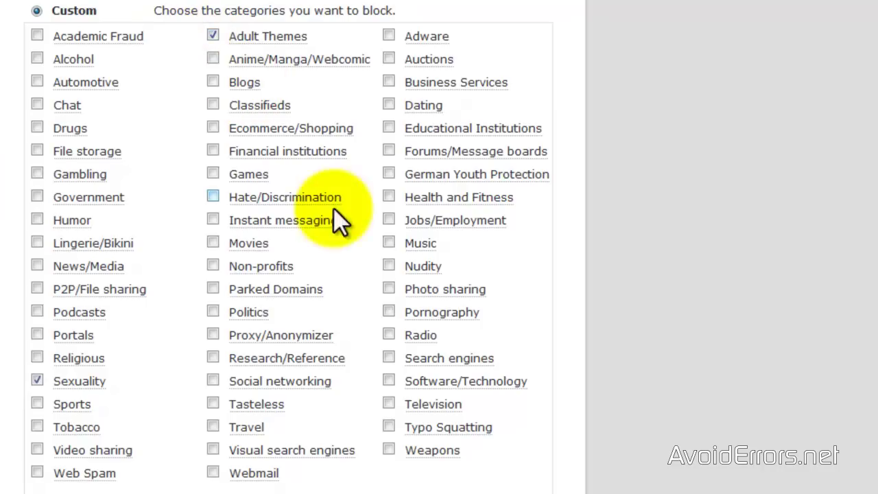
left_click(389, 311)
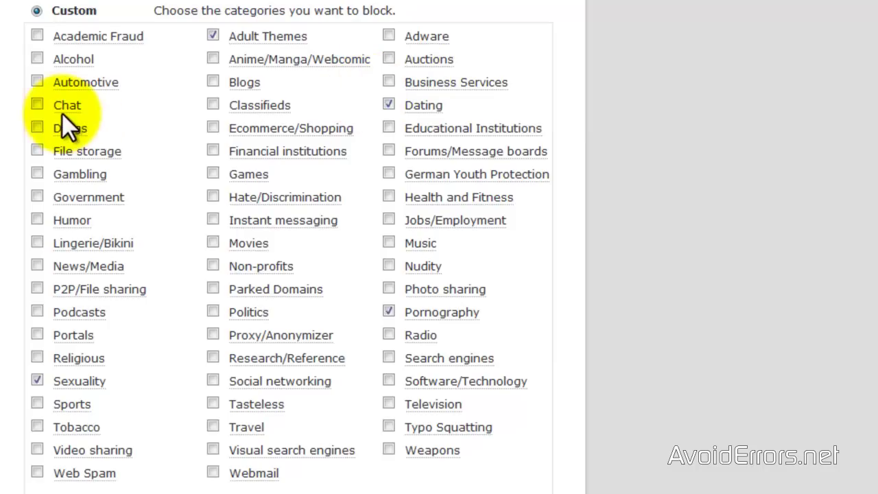
left_click(36, 105)
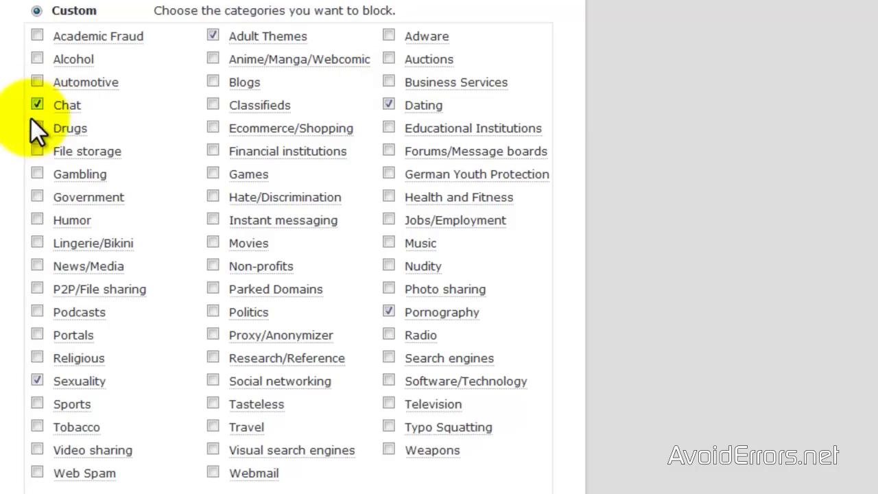
left_click(38, 288)
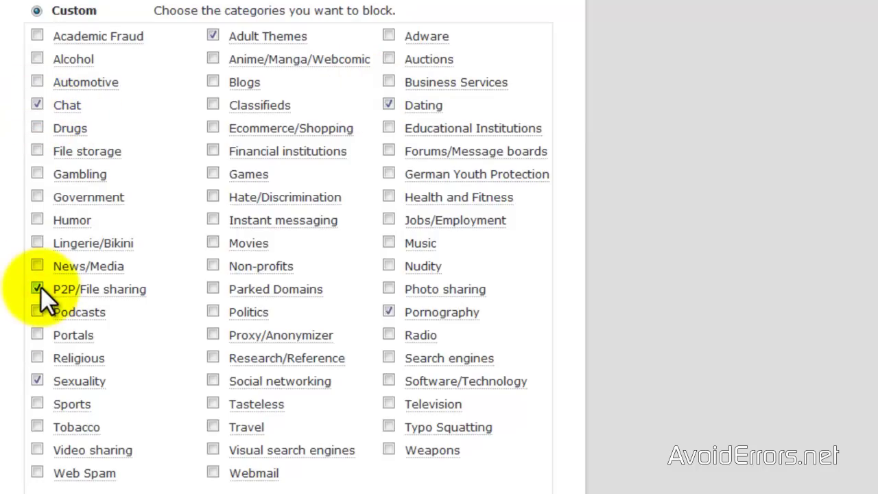
left_click(37, 449)
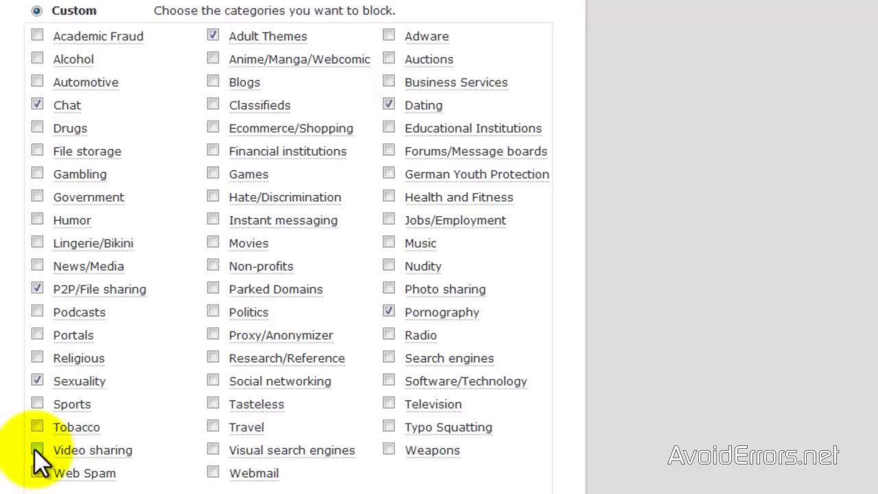
left_click(39, 447)
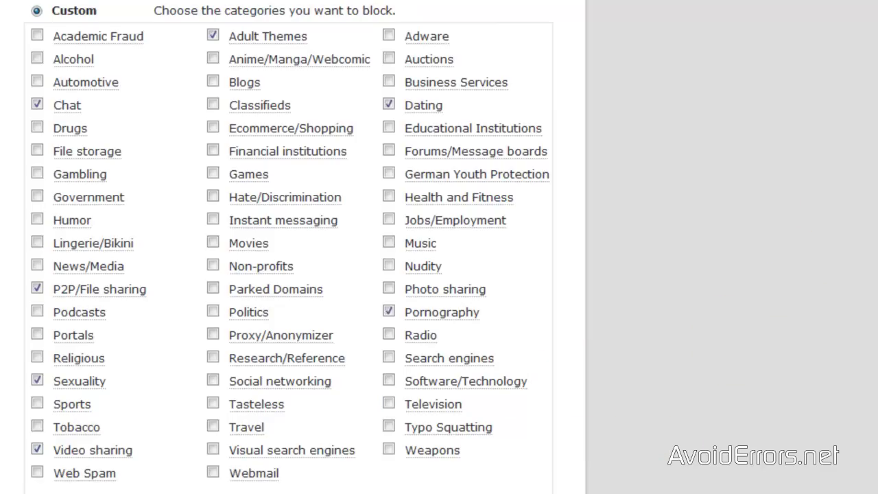
scroll(288, 247, "down", 5)
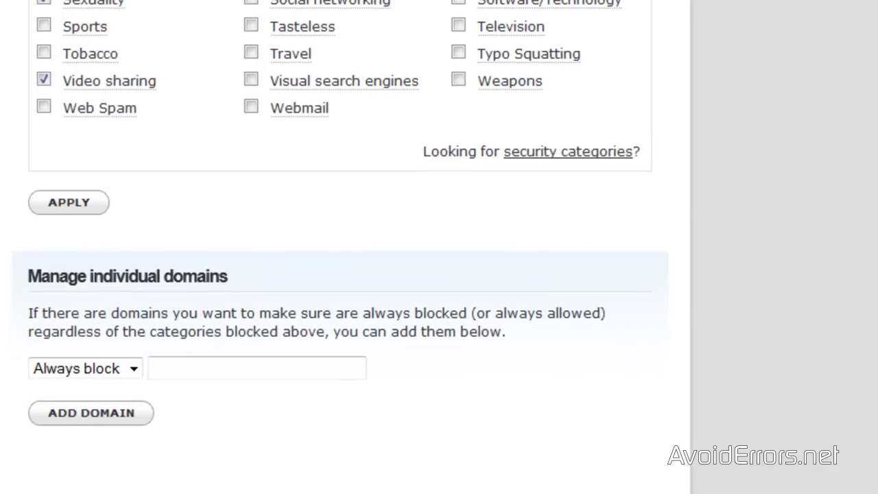
Apply the custom categories and add youtube.com to the Never block domain list.
left_click(71, 202)
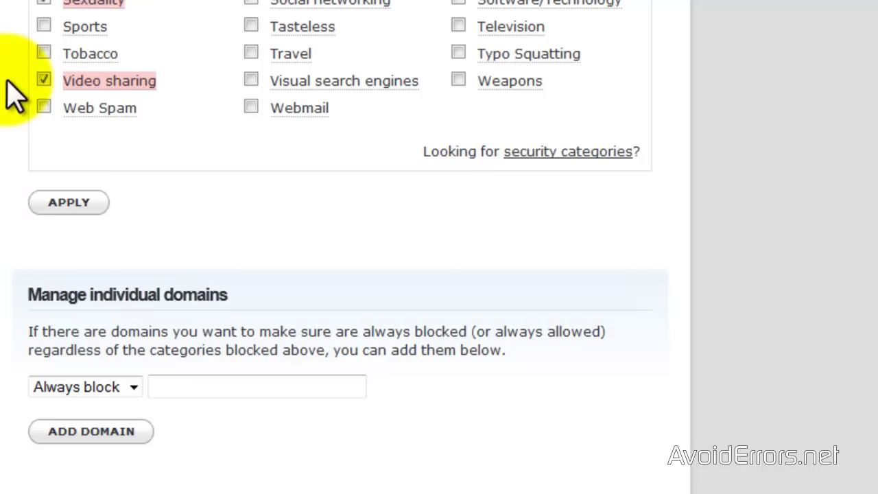
left_click(133, 388)
left_click(116, 422)
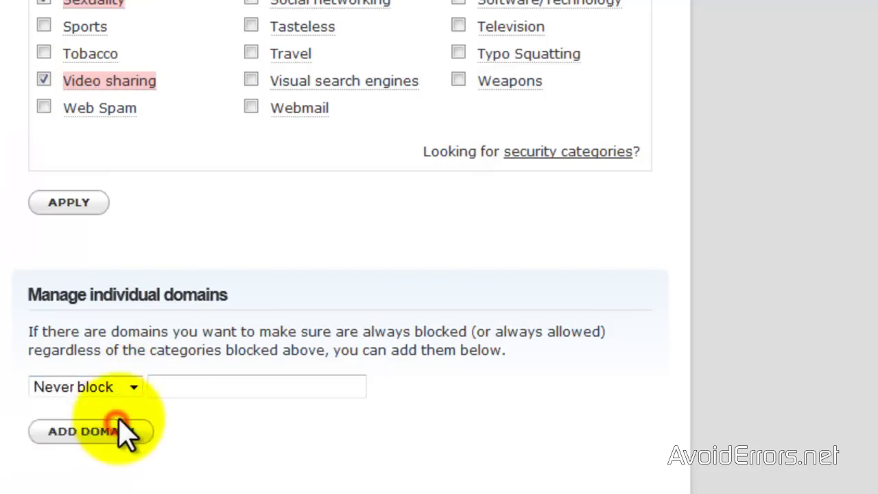
left_click(171, 387)
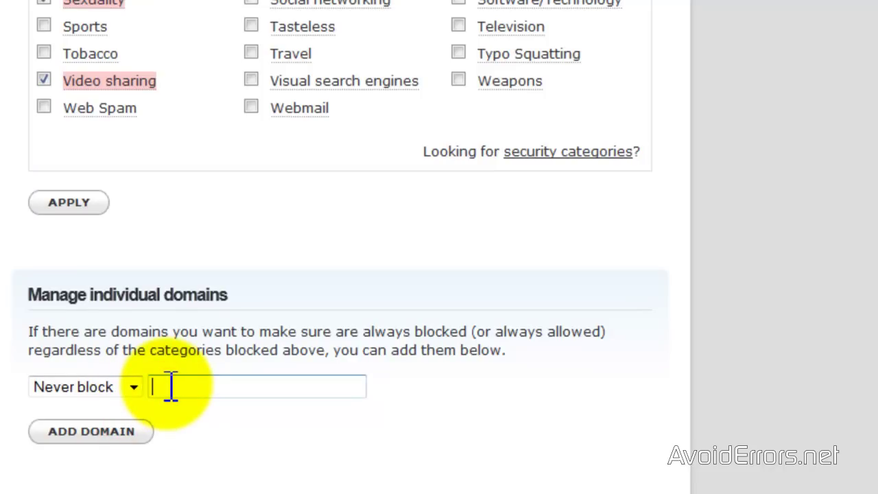
type("youtube.com")
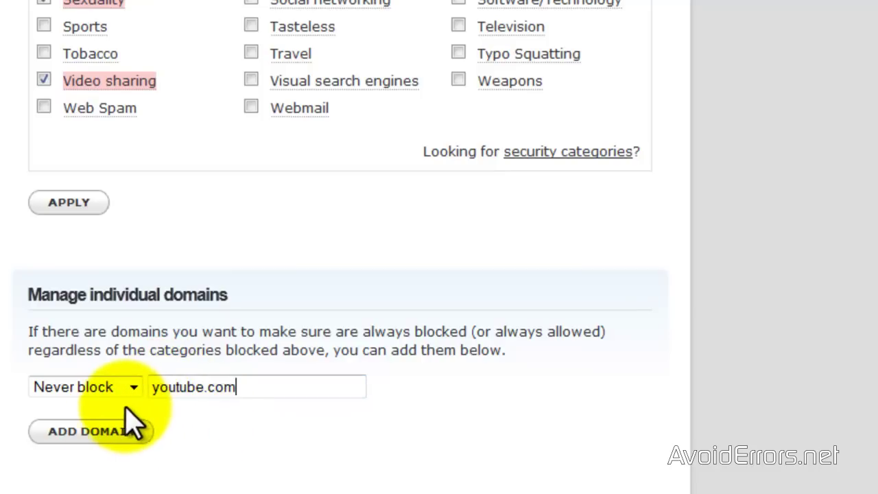
left_click(91, 431)
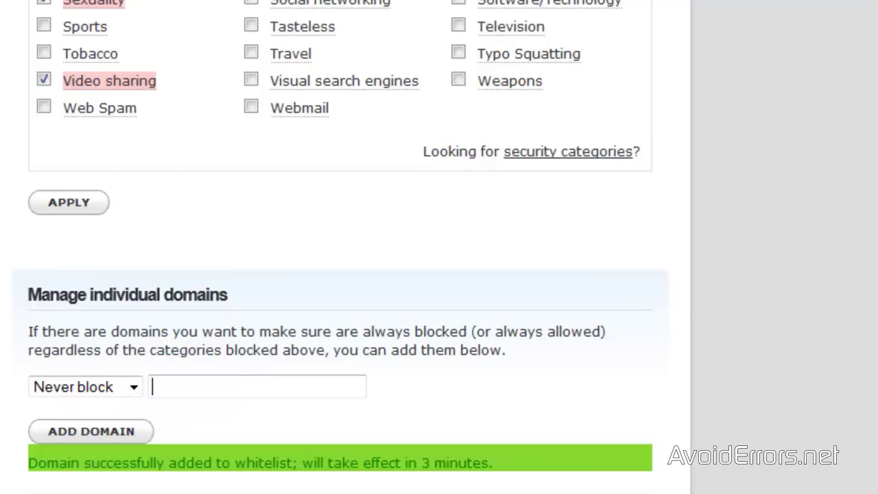
scroll(114, 480, "down", 3)
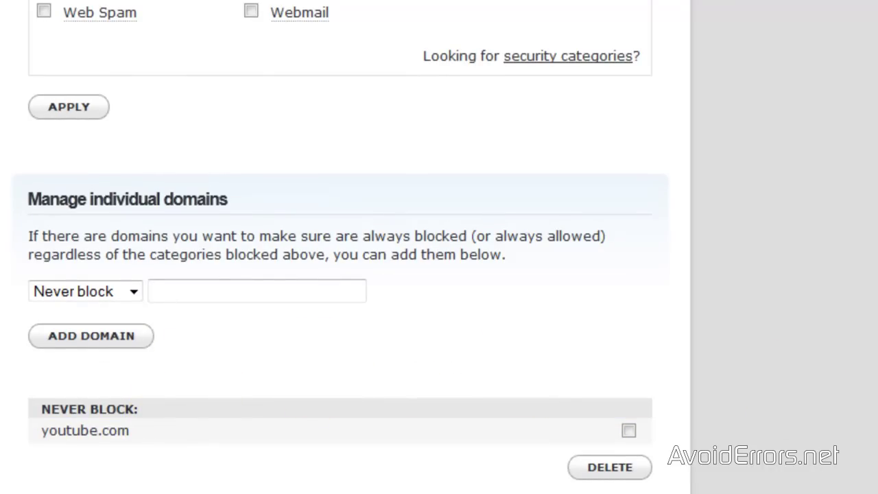
scroll(212, 382, "up", 1)
scroll(340, 235, "up", 6)
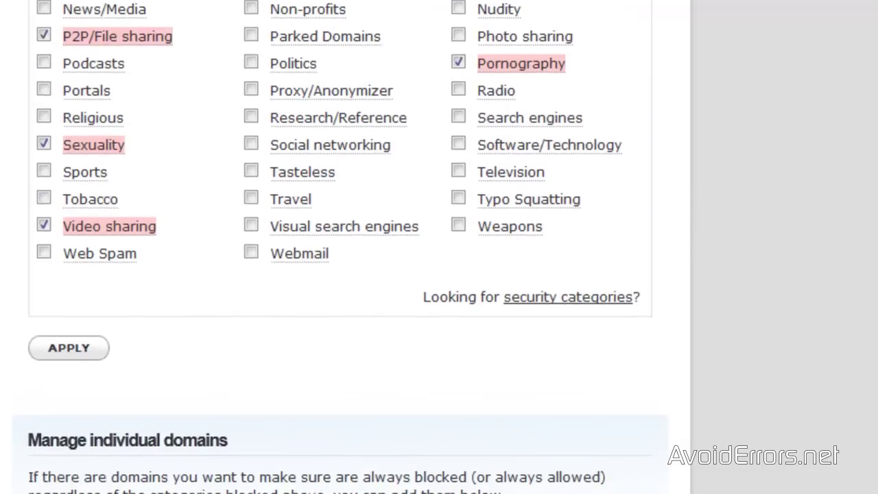